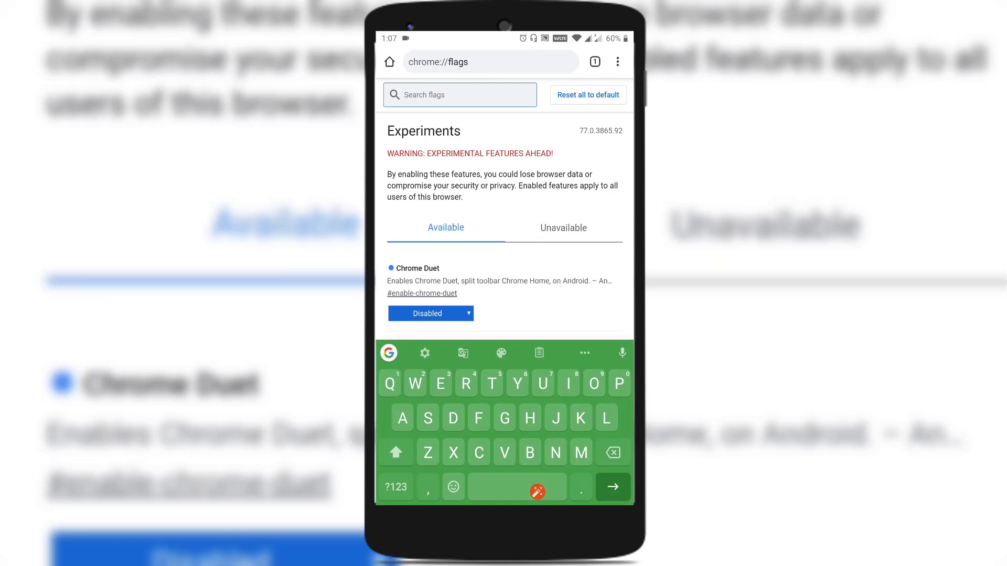
- Search chrome://flags for 'Ntp-remote-suggestions' to locate the NTP suggestions flag
{"action": "type", "text": "Ntp-"}
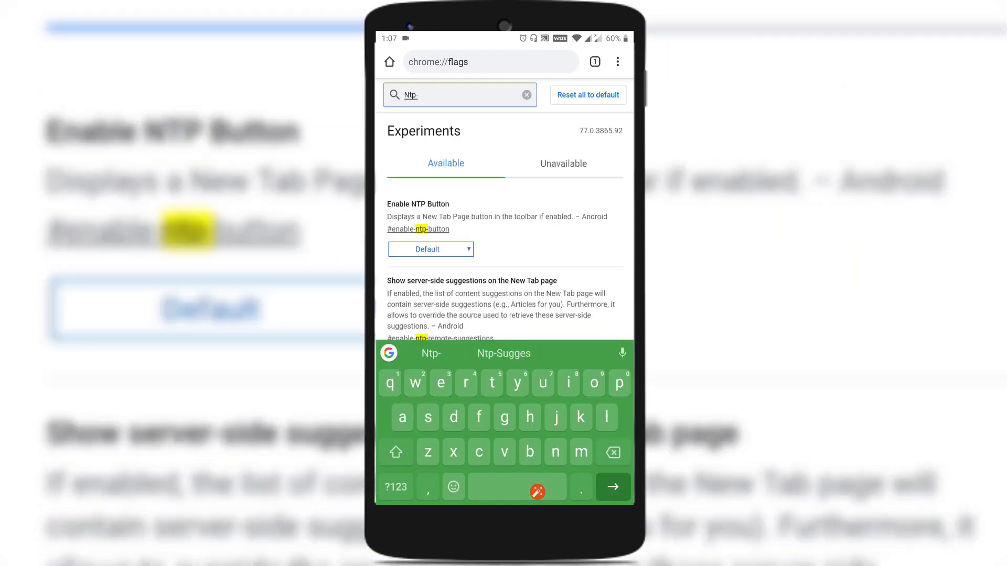
{"action": "type", "text": "remote-"}
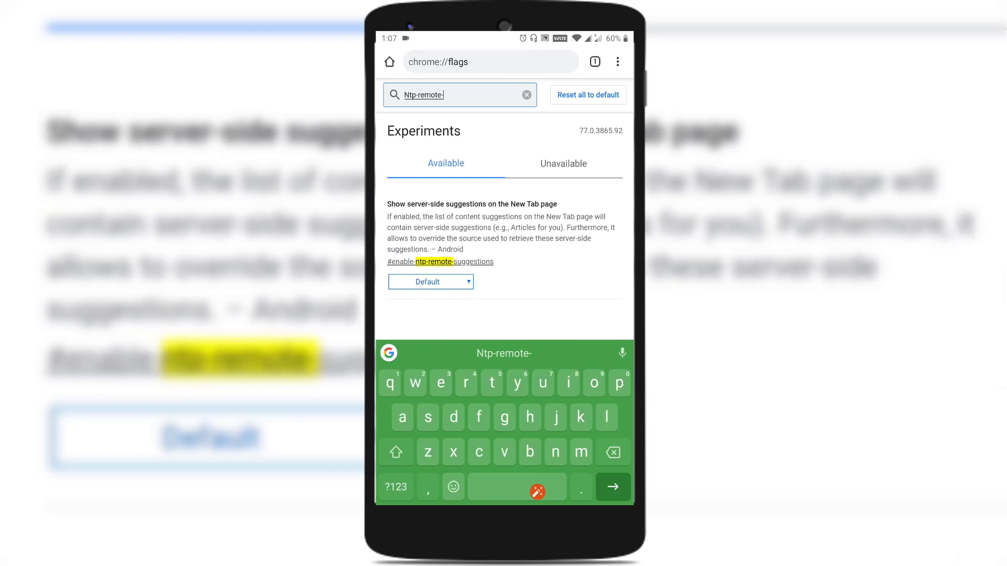
{"action": "type", "text": "suggestions"}
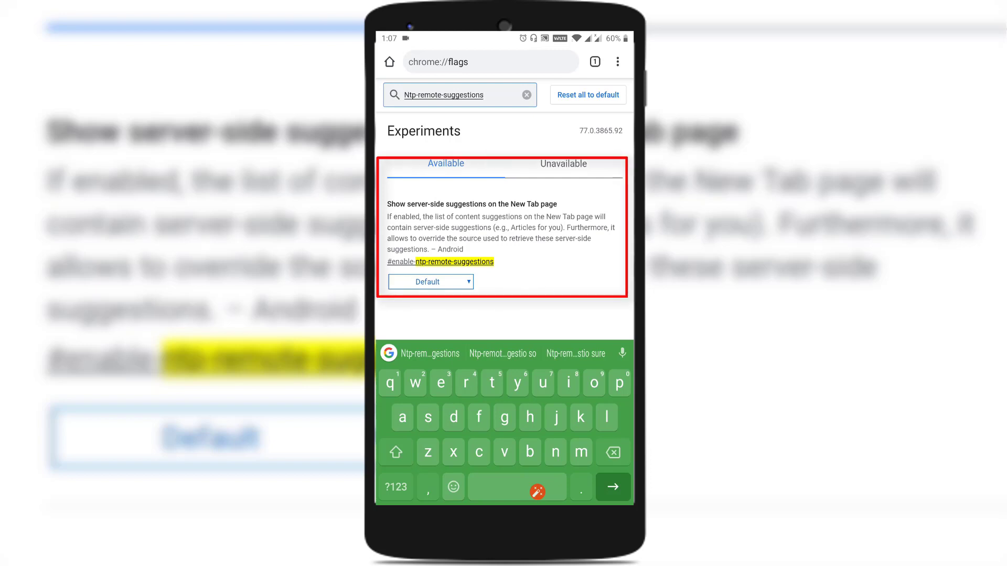
- Hide the on-screen keyboard to reach the #enable-ntp-remote-suggestions flag dropdown
{"action": "key", "text": "Escape"}
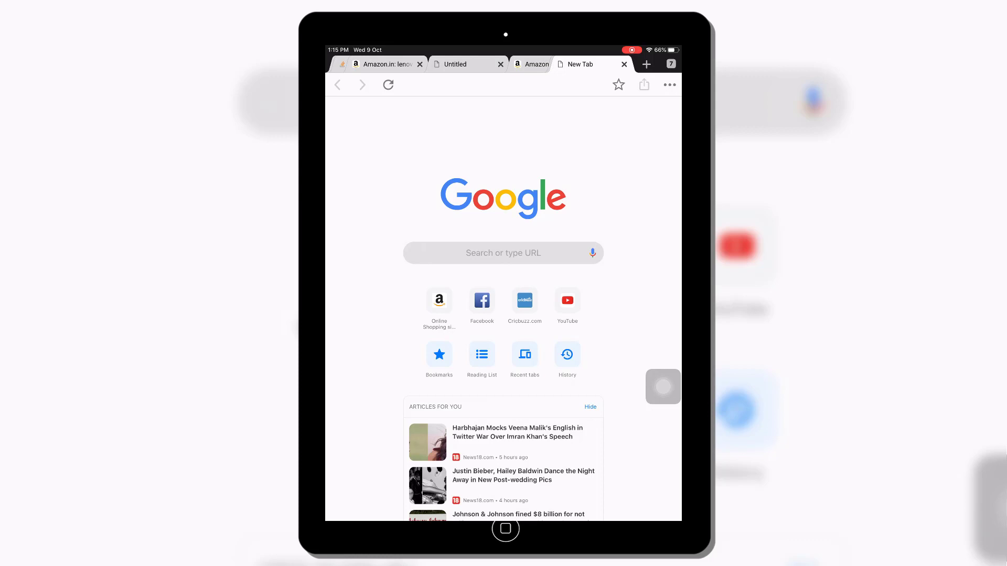
- Scroll down and back up through the iPad New Tab page's Articles for you list
{"action": "scroll", "coordinate": [504, 315], "scroll_direction": "down", "scroll_amount": 3}
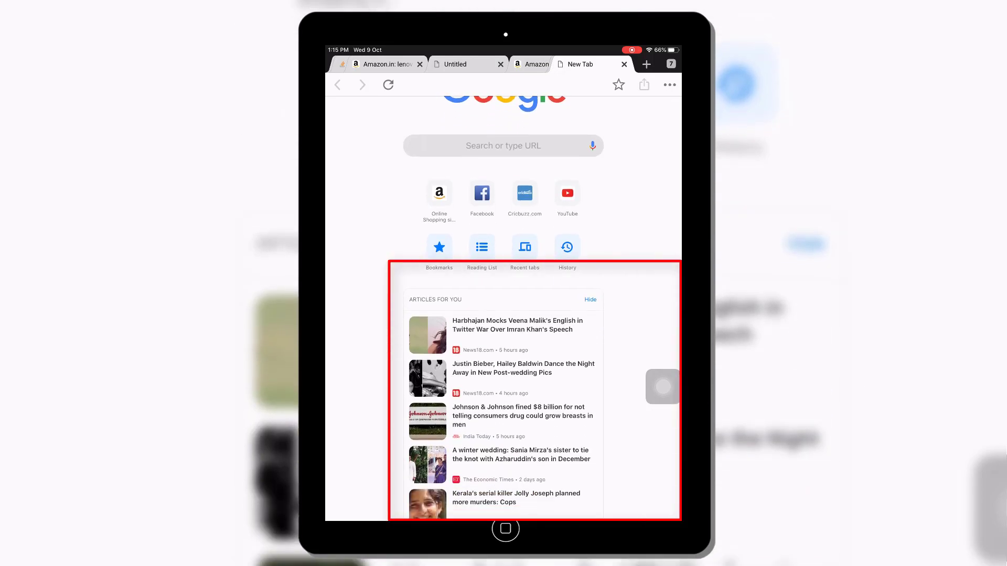
{"action": "scroll", "coordinate": [503, 315], "scroll_direction": "up", "scroll_amount": 3}
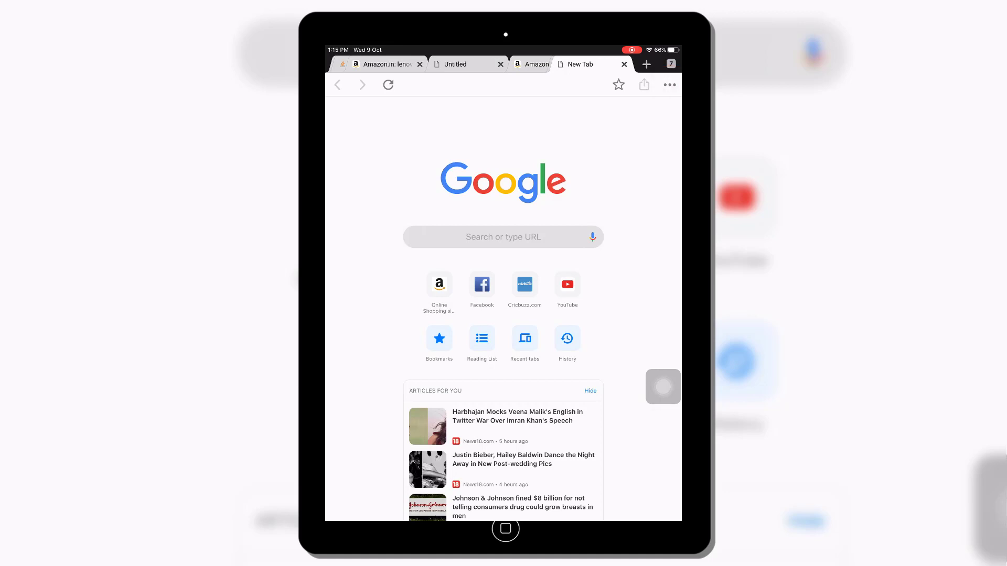
{"action": "left_click", "coordinate": [670, 85]}
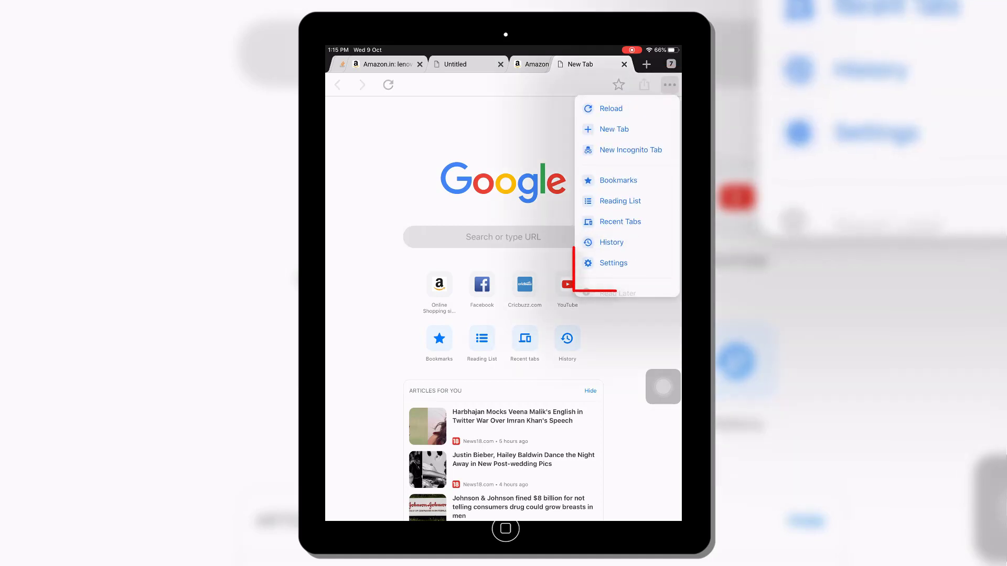
{"action": "left_click", "coordinate": [614, 263]}
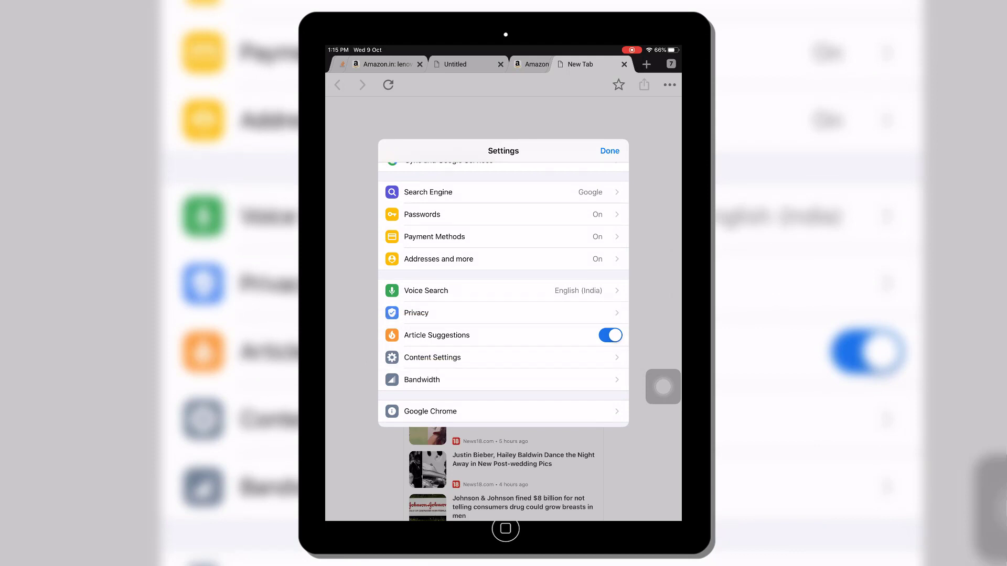
{"action": "left_click", "coordinate": [610, 335]}
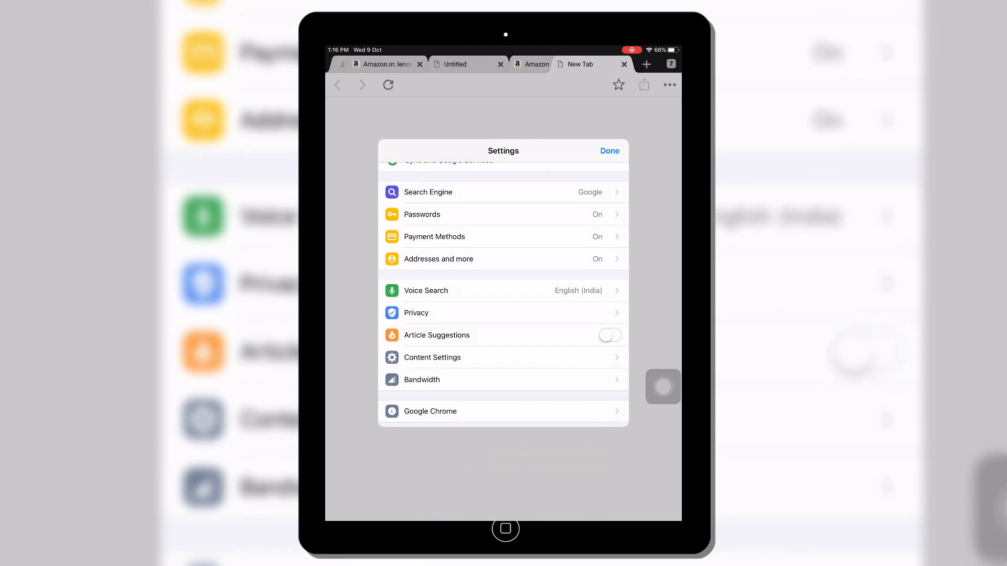
{"action": "left_click", "coordinate": [610, 150]}
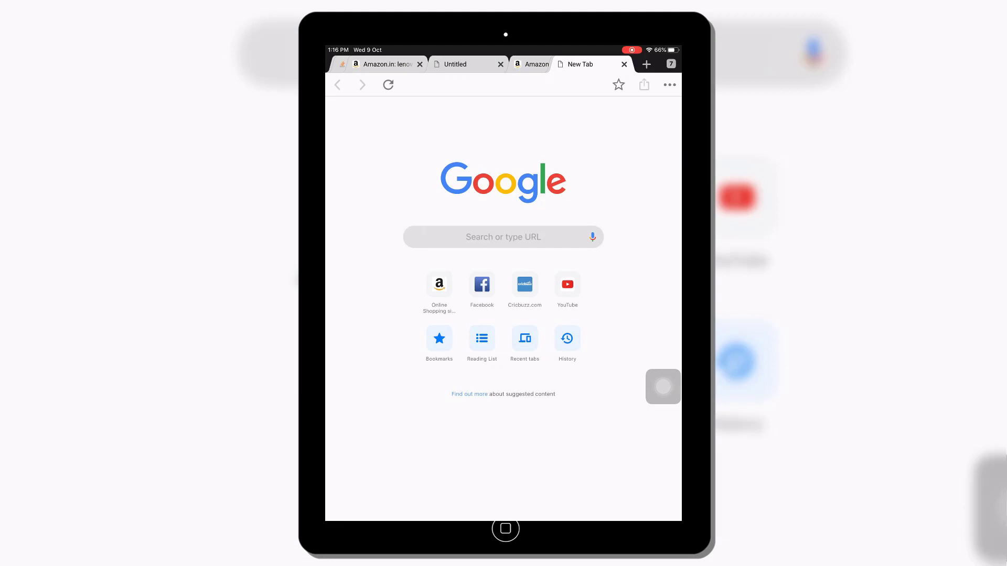
- Switch the Article Suggestions toggle back on in Settings and return to the new tab
{"action": "left_click", "coordinate": [670, 84]}
{"action": "left_click", "coordinate": [613, 263]}
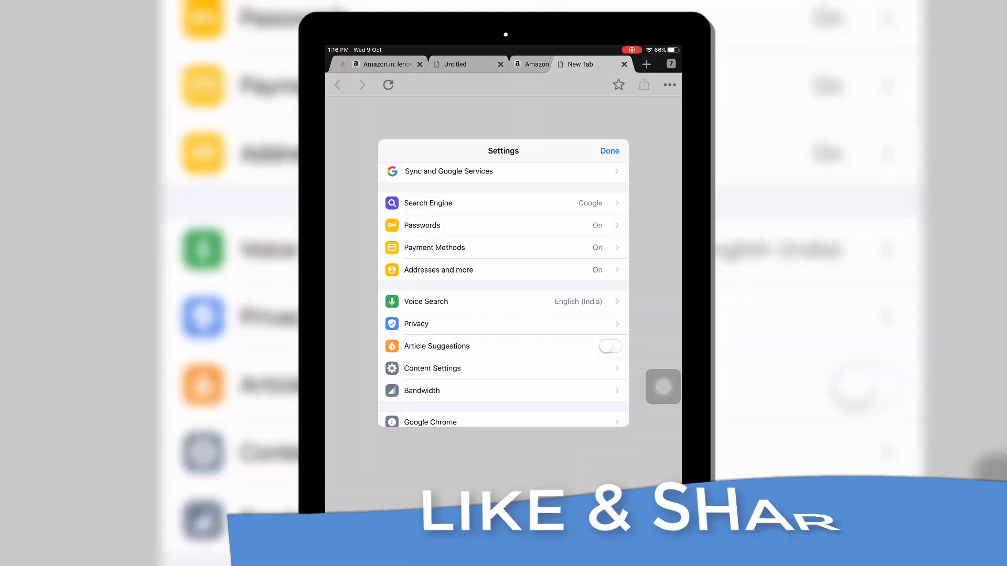
{"action": "left_click", "coordinate": [610, 346]}
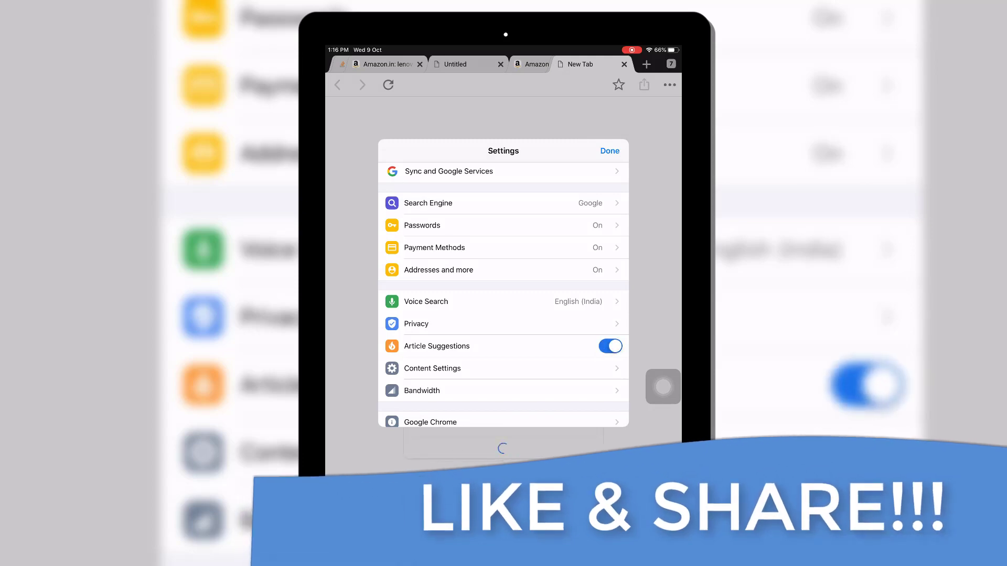
{"action": "left_click", "coordinate": [609, 151]}
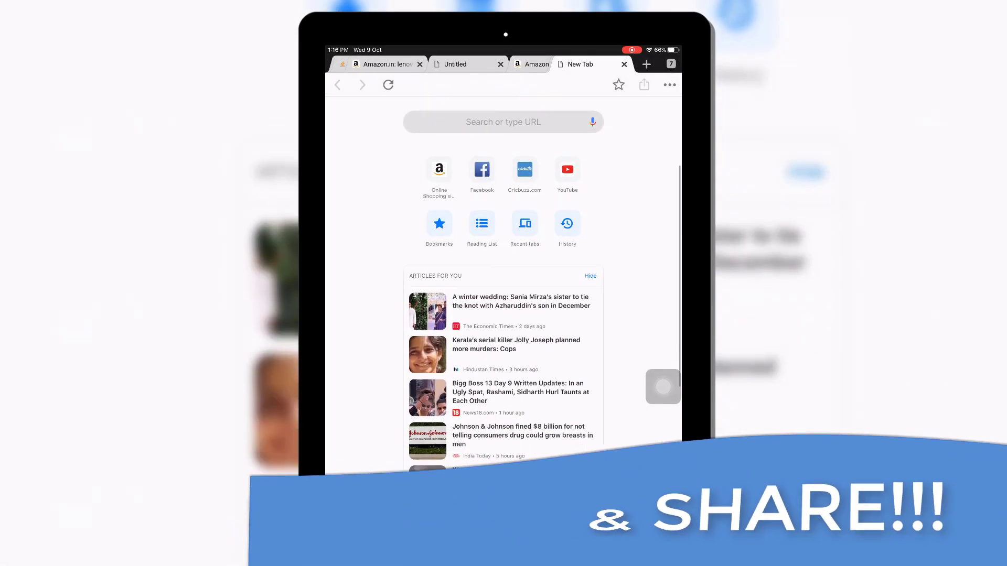